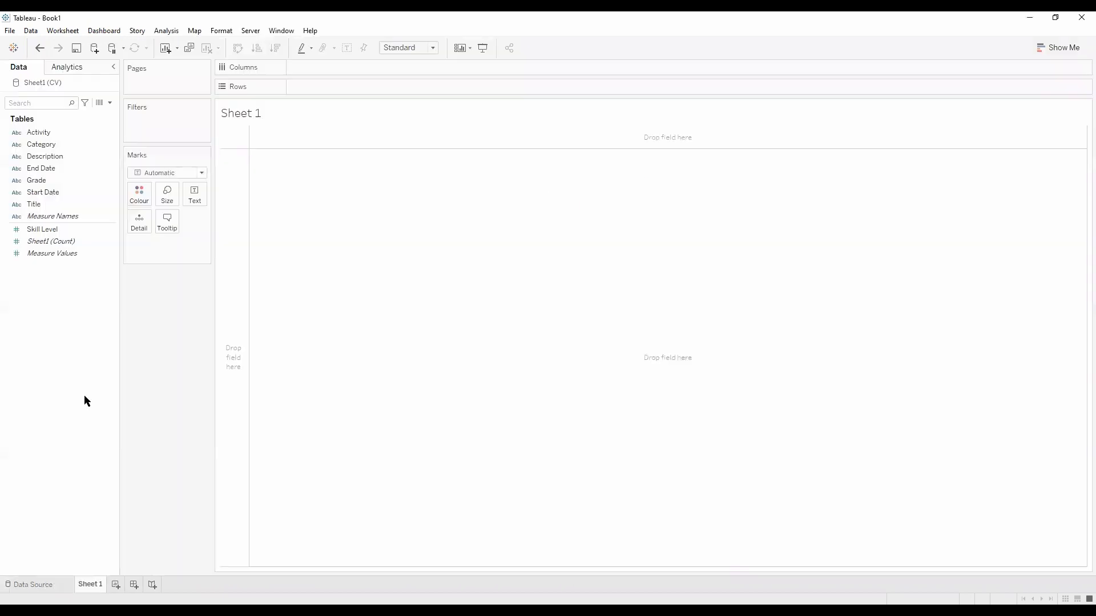
# Put Activity on Rows and filter Category to Software only, leaving five activities
pyautogui.moveTo(49, 133); pyautogui.dragTo(309, 91)
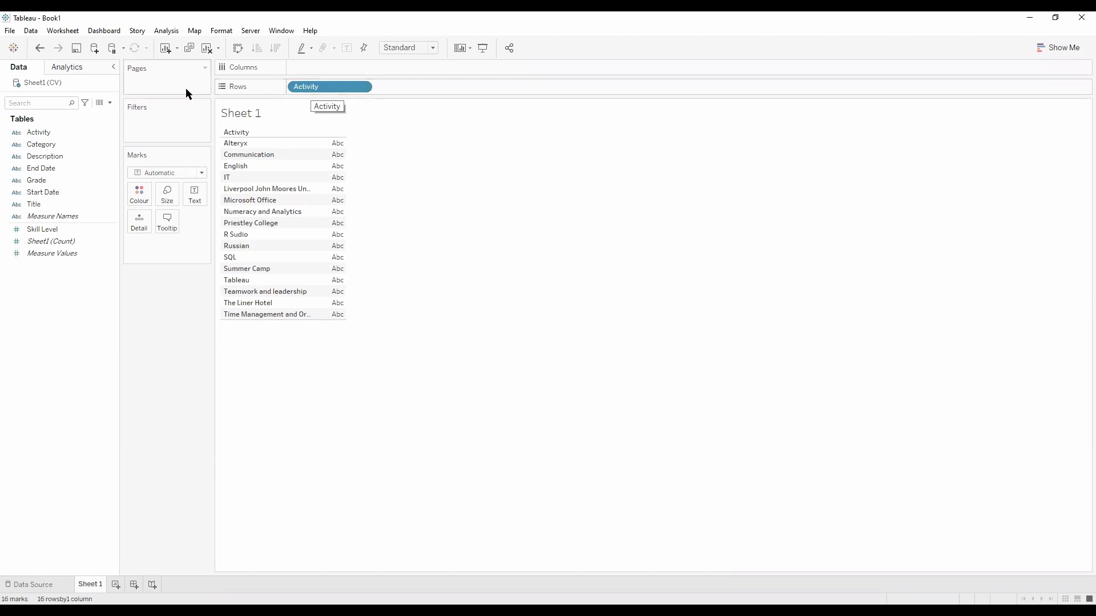
pyautogui.click(54, 144)
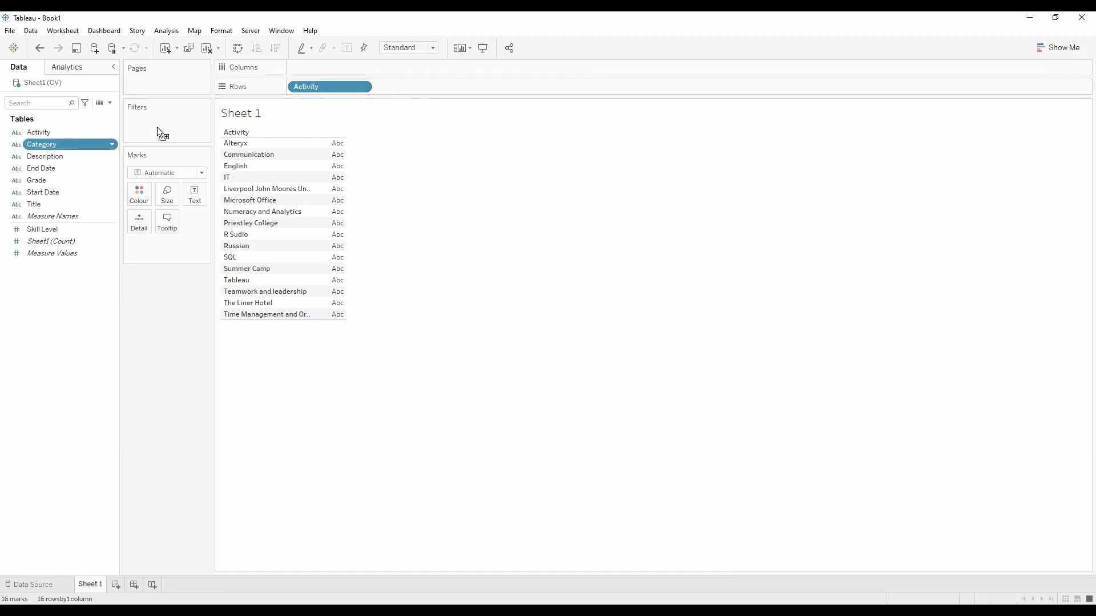
pyautogui.moveTo(60, 147); pyautogui.dragTo(159, 127)
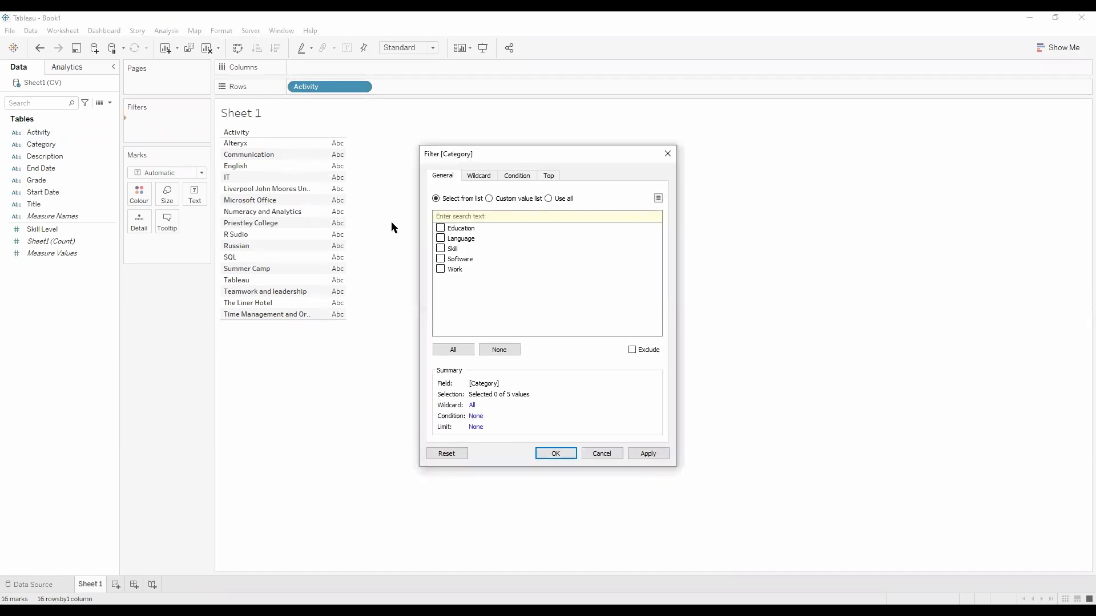
pyautogui.click(440, 259)
pyautogui.click(555, 455)
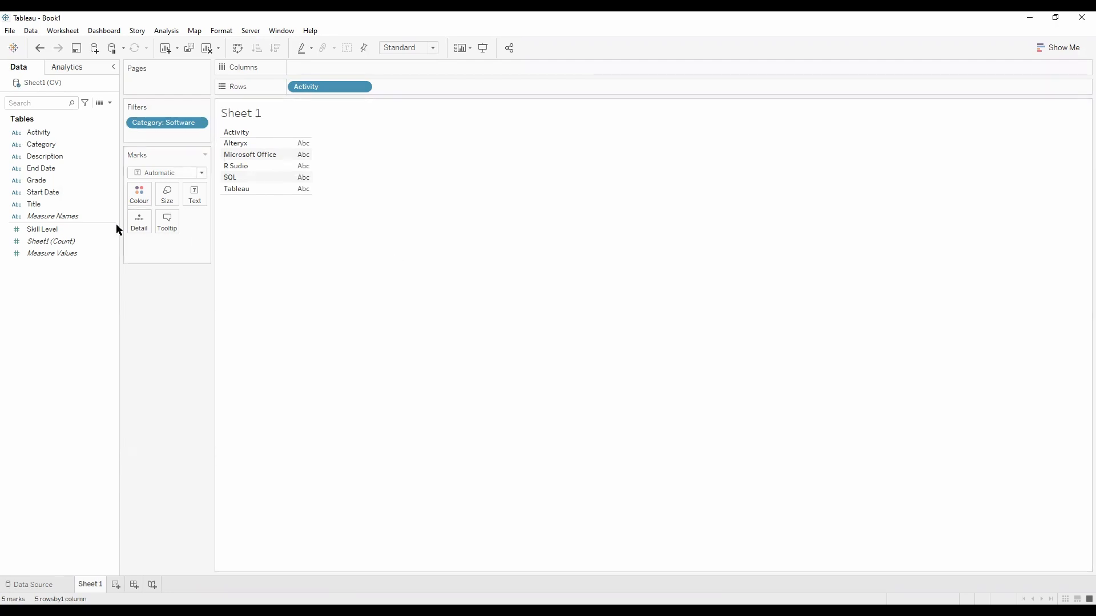
# Plot SUM(Skill Level) on Columns as horizontal bars and fit the chart to Entire View
pyautogui.click(69, 233)
pyautogui.moveTo(69, 238); pyautogui.dragTo(318, 145)
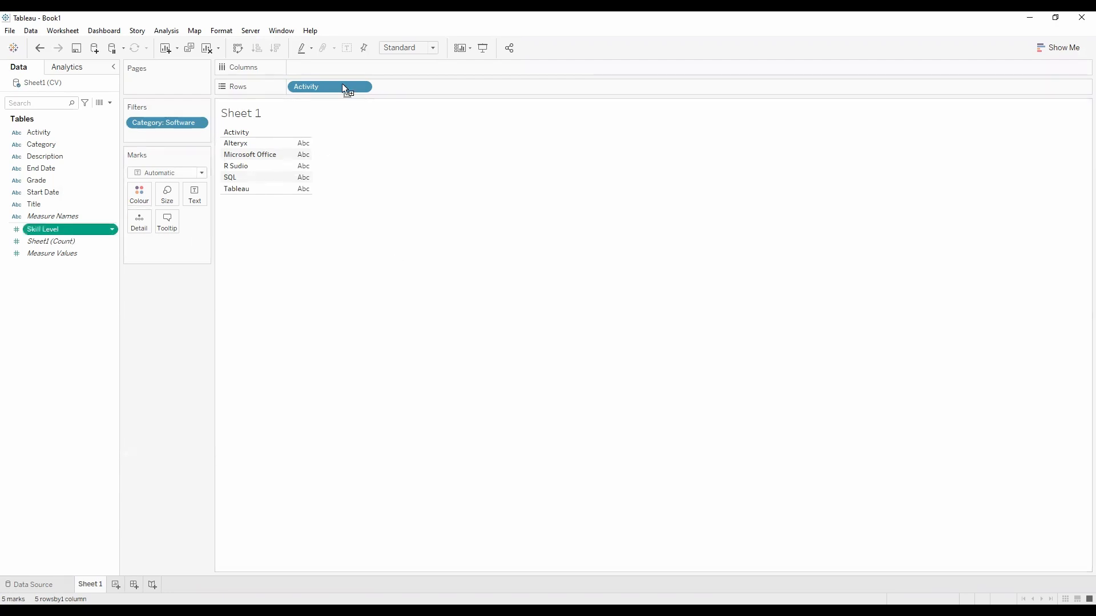
pyautogui.moveTo(341, 71); pyautogui.dragTo(330, 68)
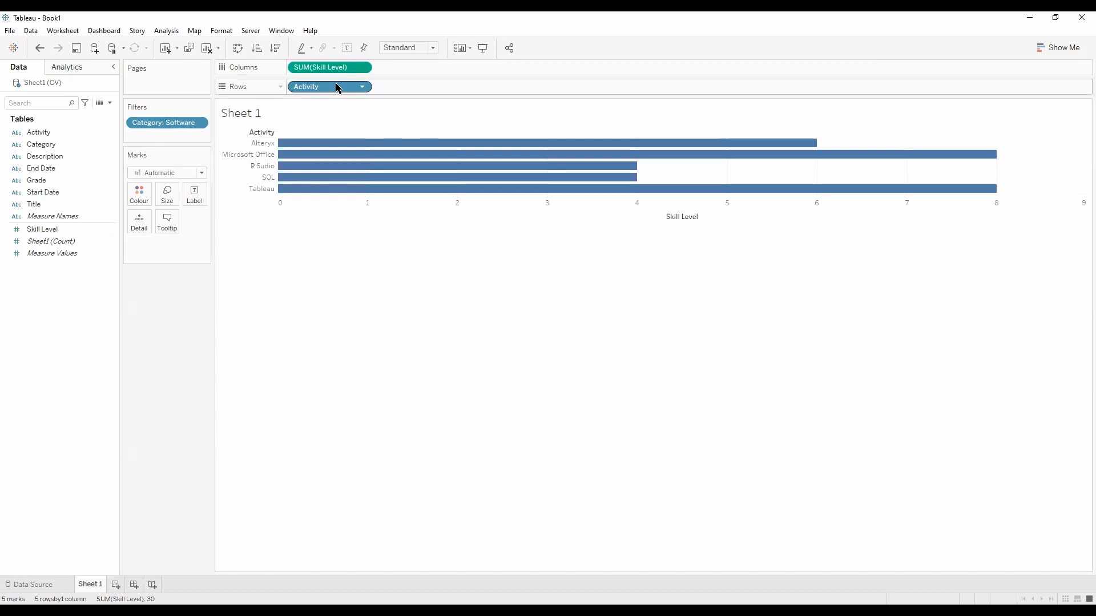
pyautogui.click(409, 47)
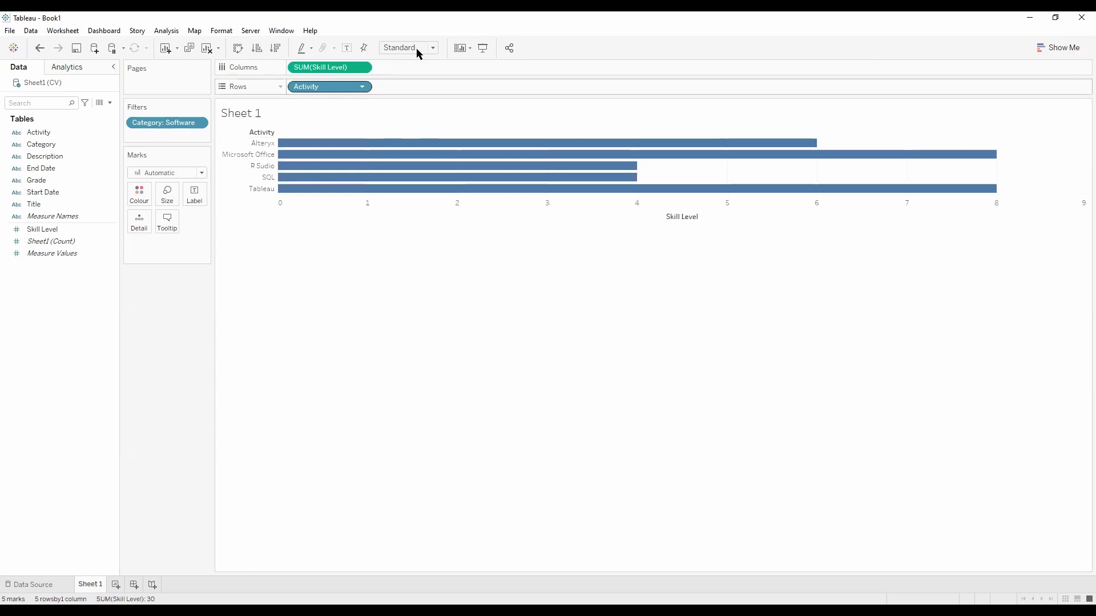
pyautogui.click(407, 86)
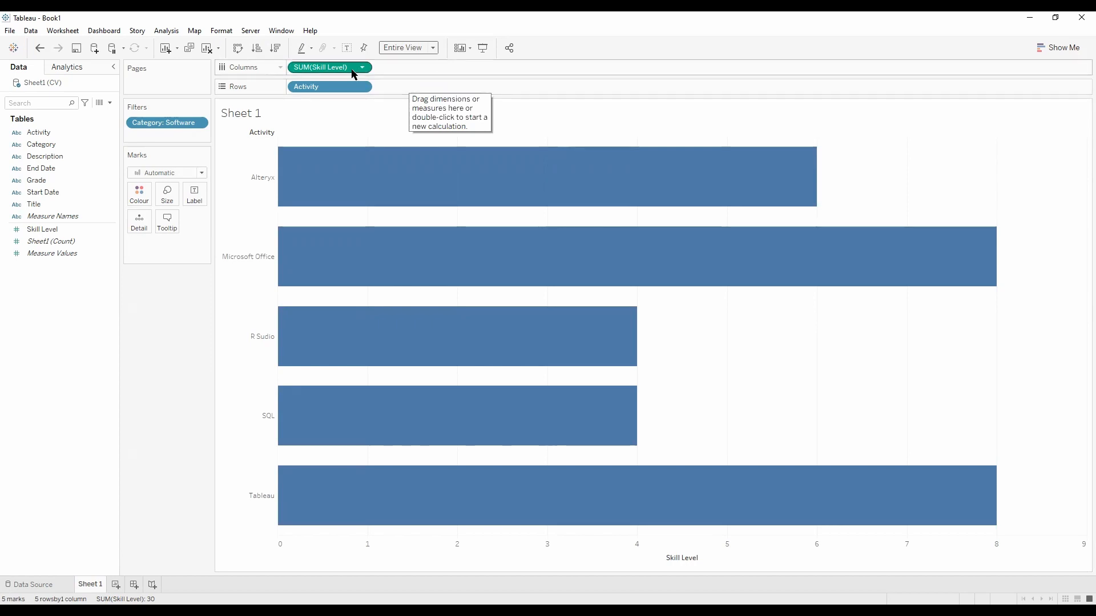
pyautogui.moveTo(329, 67)
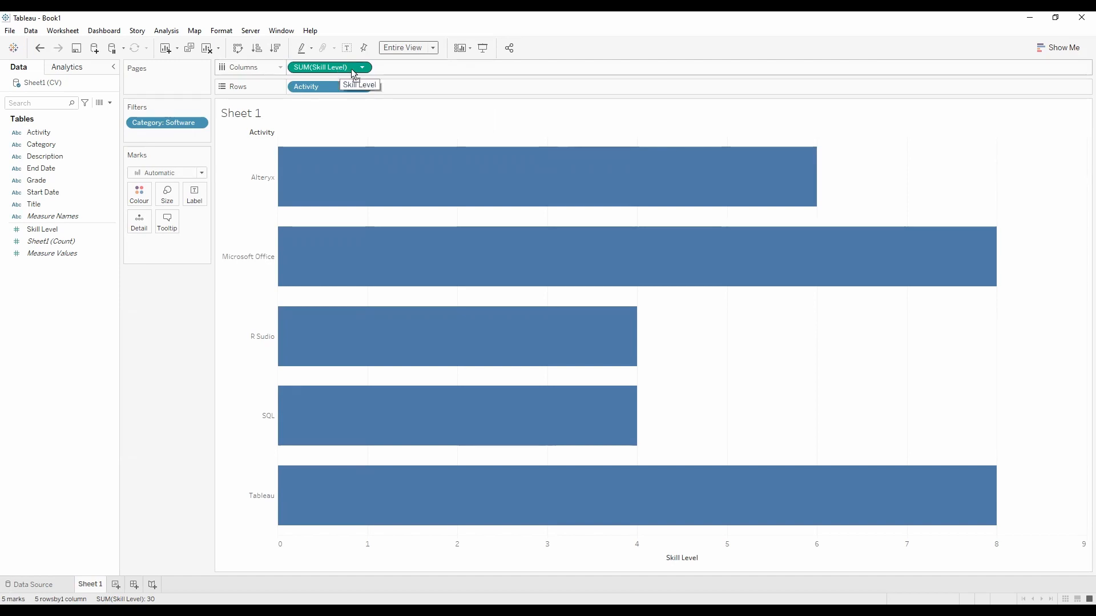
# Duplicate Skill Level on Columns, drawing the first measure as Bar and the second as Circle
pyautogui.moveTo(335, 72); pyautogui.dragTo(421, 67)
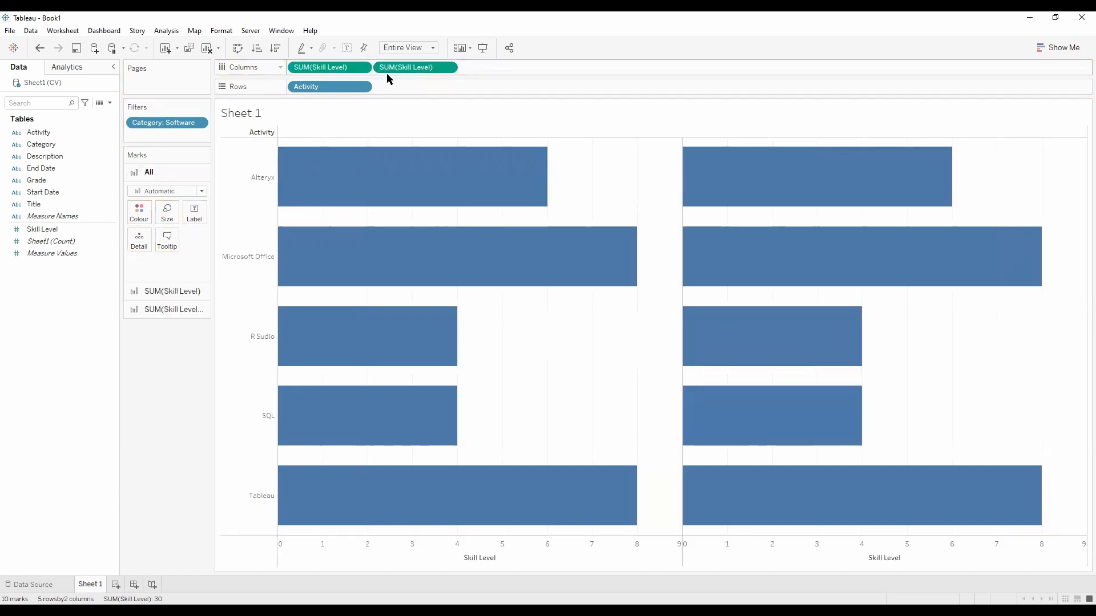
pyautogui.click(175, 292)
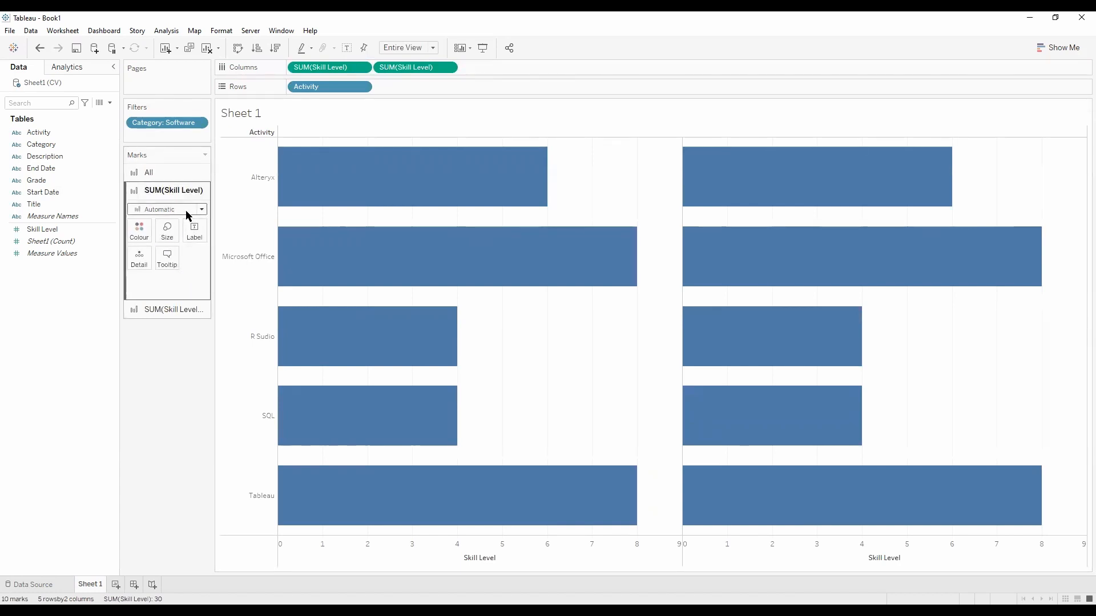
pyautogui.click(187, 213)
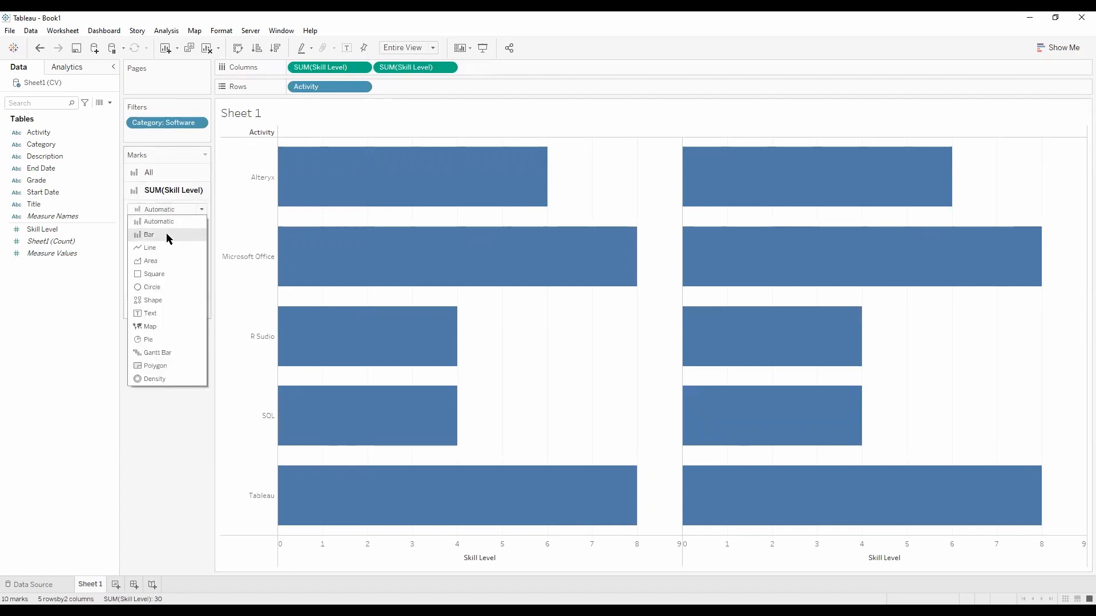
pyautogui.click(168, 236)
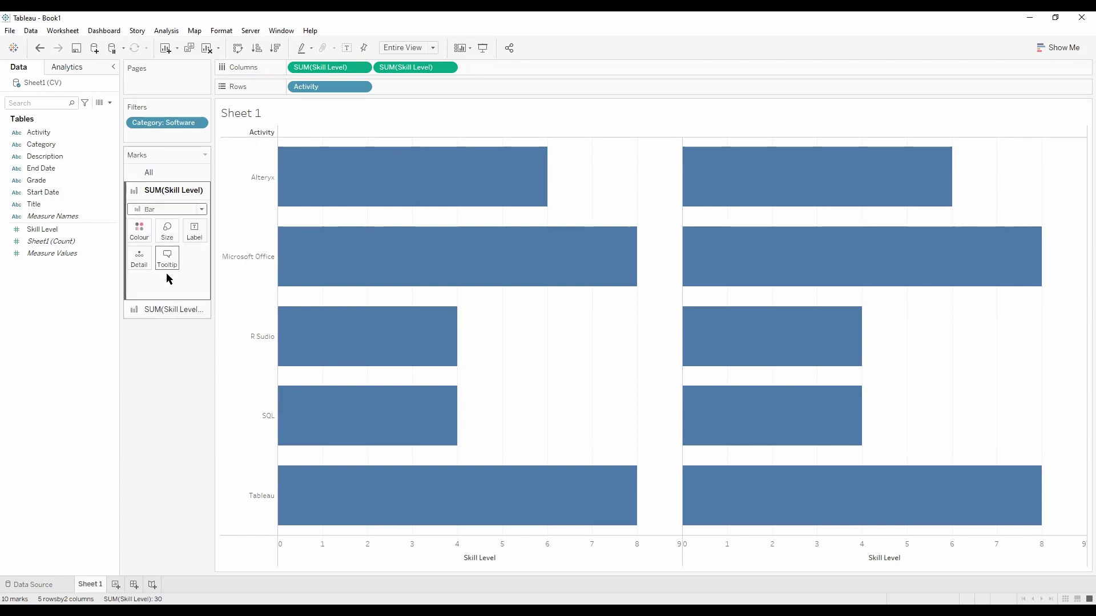
pyautogui.click(166, 310)
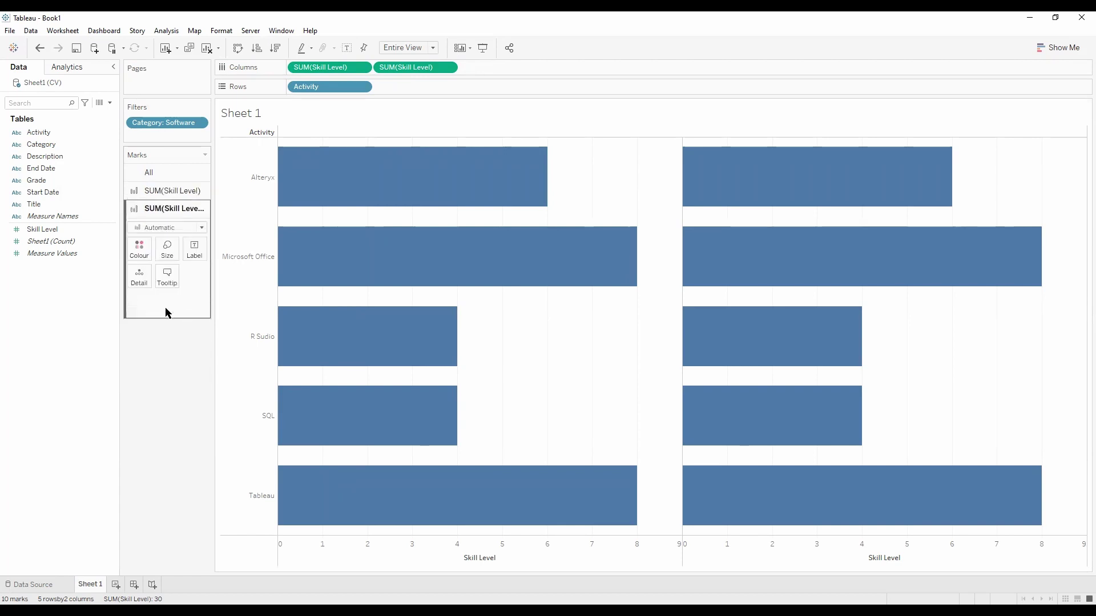
pyautogui.click(162, 227)
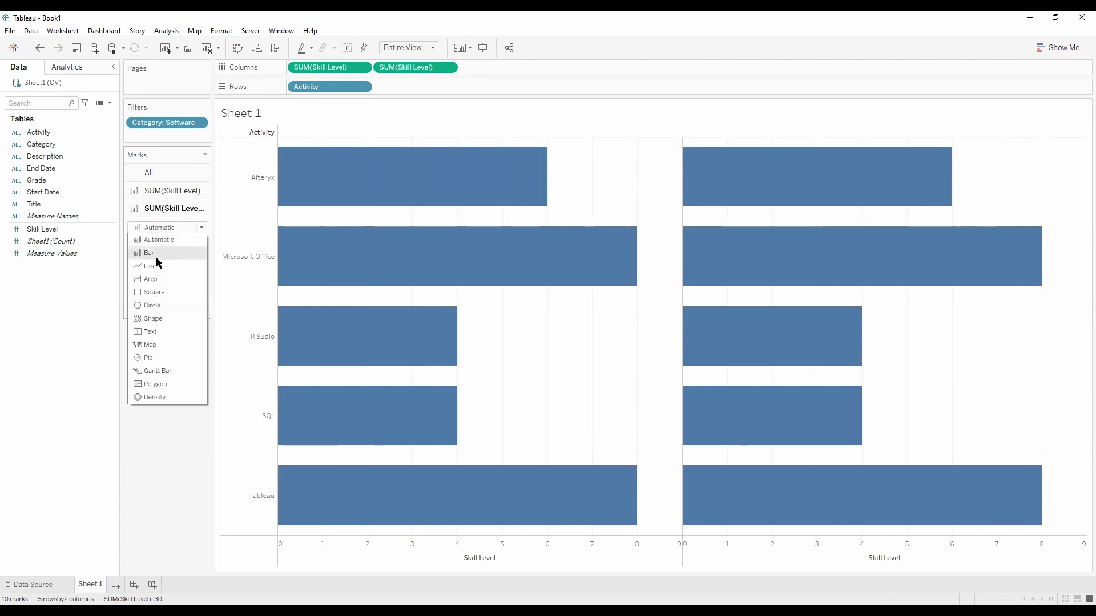
pyautogui.click(163, 305)
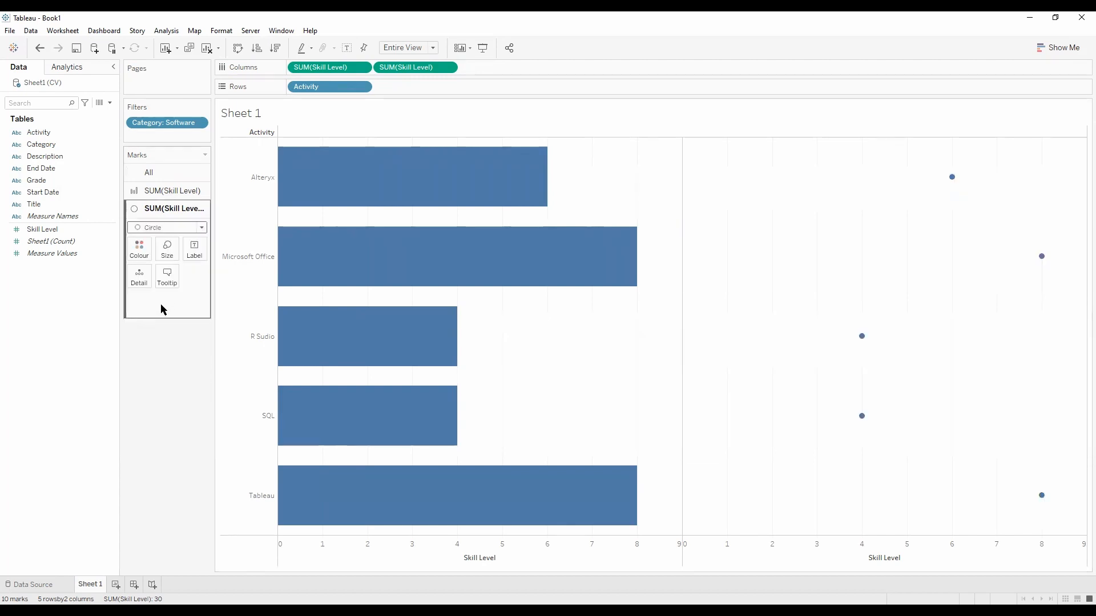
# Merge both Skill Level measures onto a shared Dual Axis so circles cap the bars
pyautogui.rightClick(763, 550)
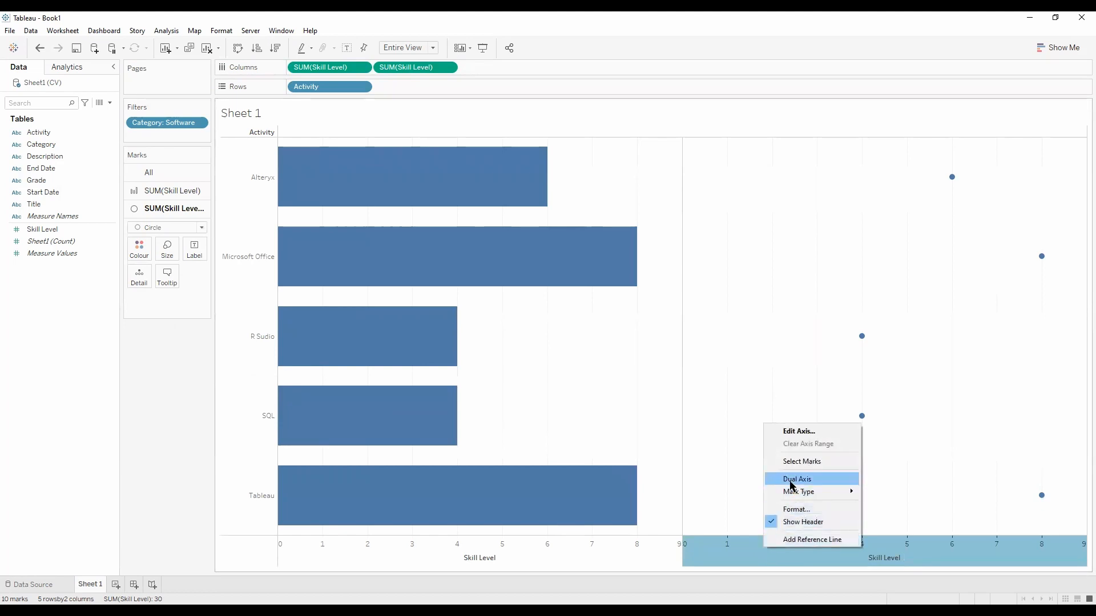
pyautogui.click(796, 480)
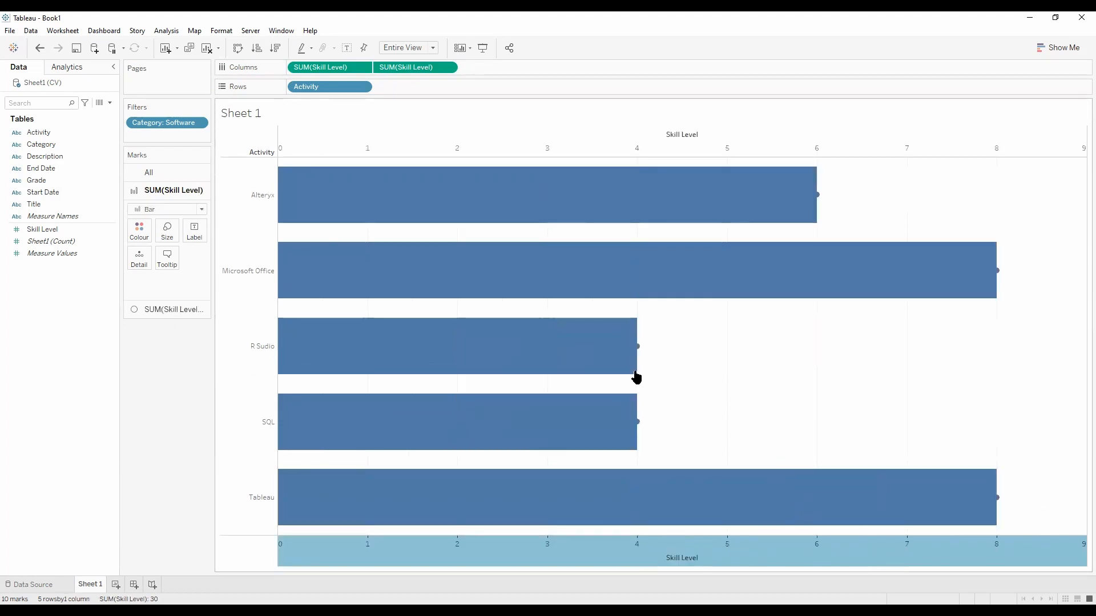
pyautogui.click(165, 309)
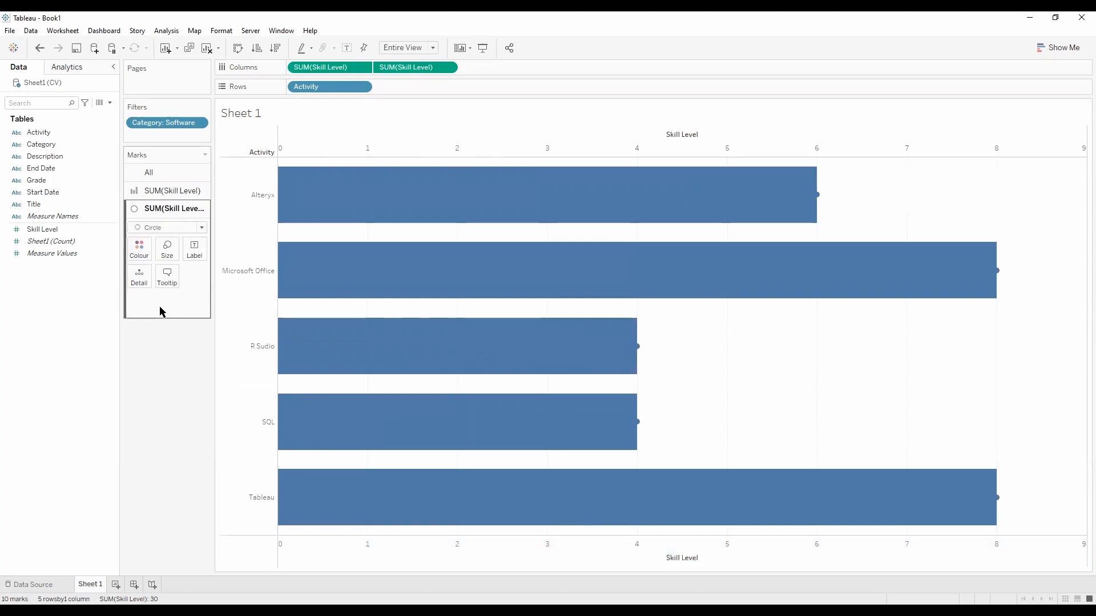
# Enlarge the circle marks and slim the bars until their thickness matches the circle diameter
pyautogui.click(162, 253)
pyautogui.moveTo(211, 277); pyautogui.dragTo(237, 281)
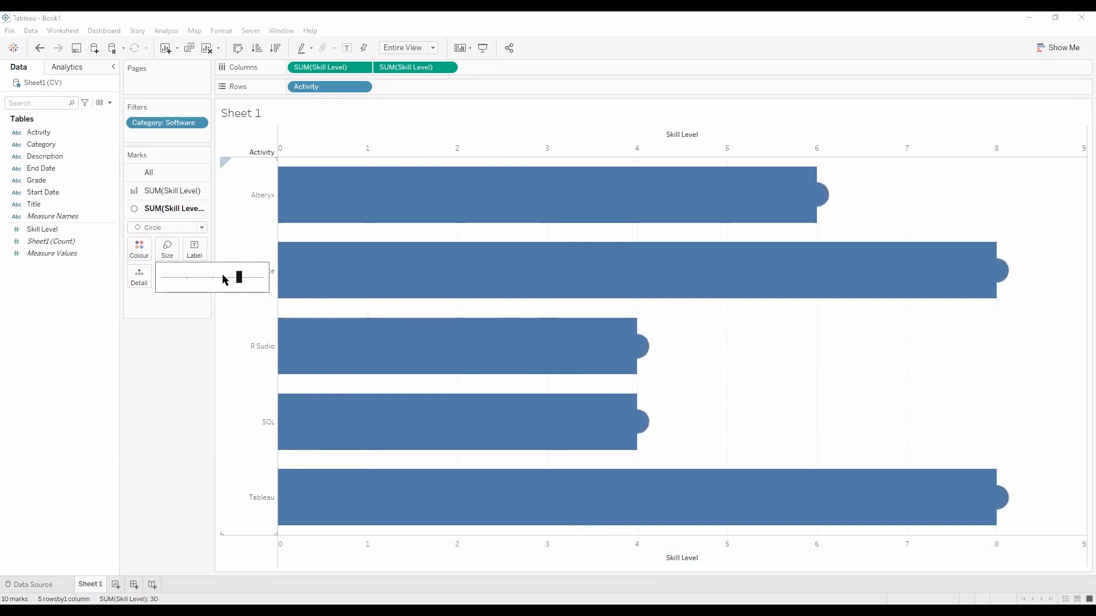
pyautogui.click(150, 195)
pyautogui.click(167, 231)
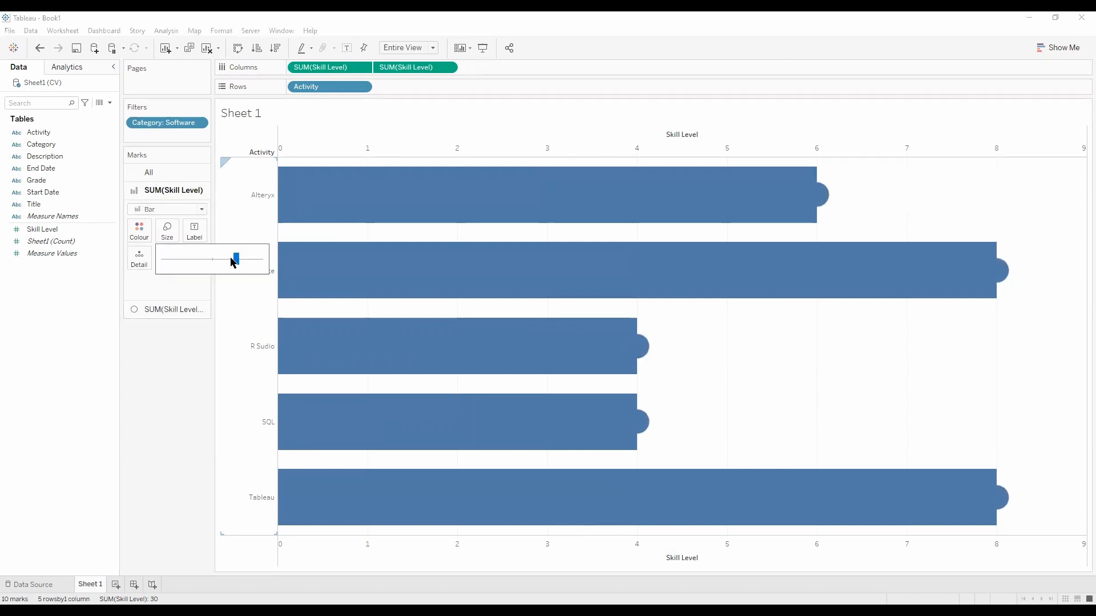
pyautogui.moveTo(235, 260); pyautogui.dragTo(196, 262)
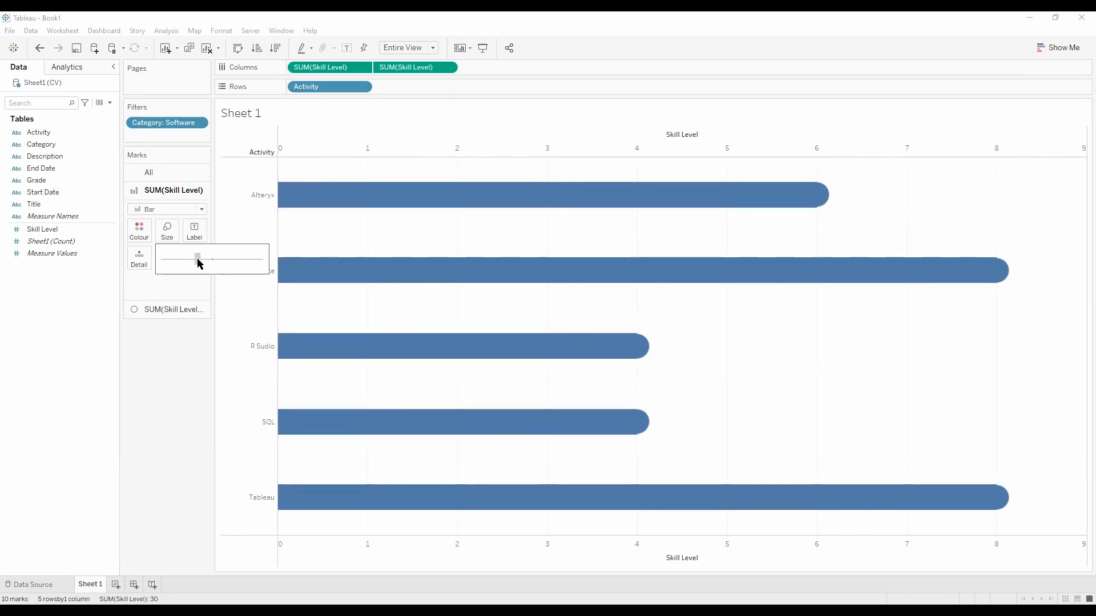
pyautogui.moveTo(195, 262); pyautogui.dragTo(195, 264)
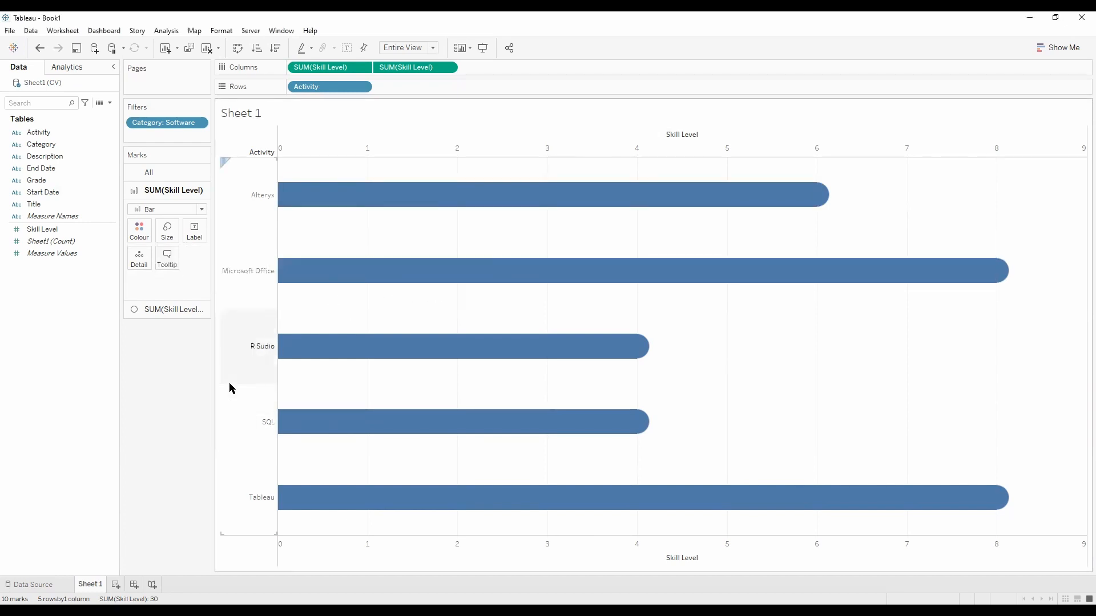
# Sort the activities descending by Skill Level from the toolbar
pyautogui.click(275, 49)
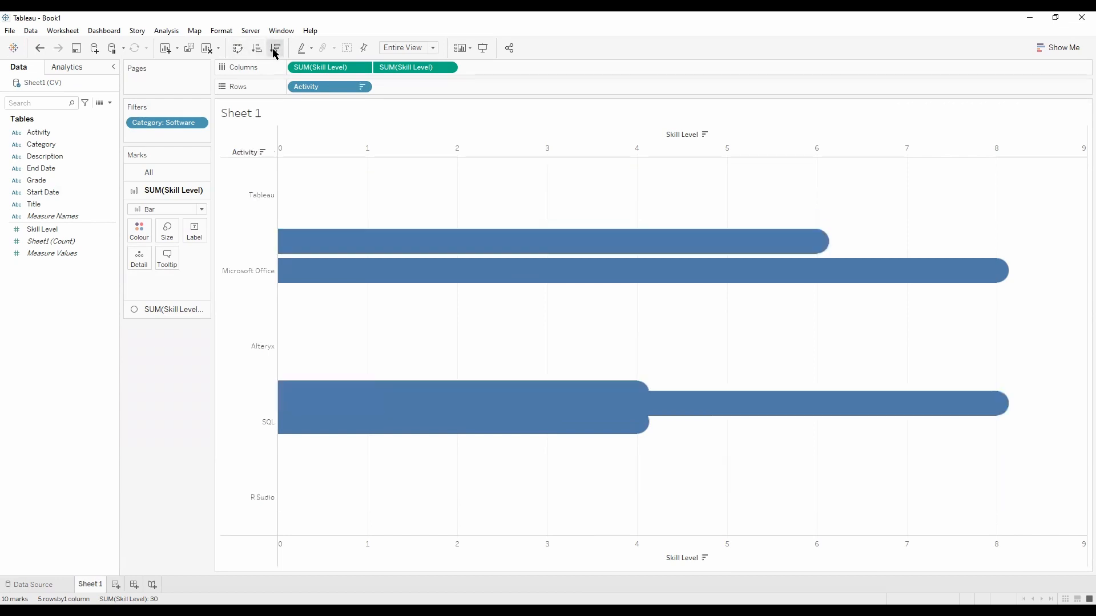